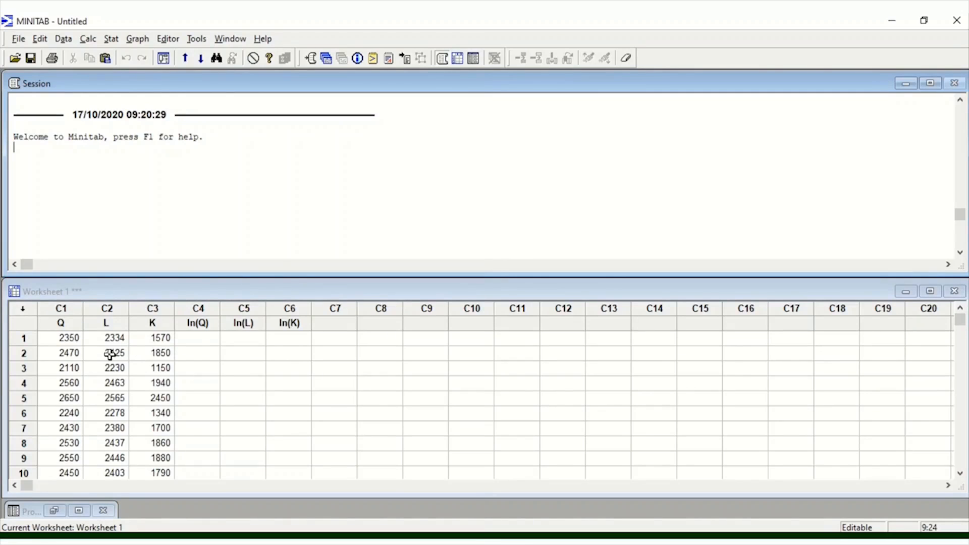
- Review the Q, L and K data columns in the worksheet down to the last row
left_click(69, 337)
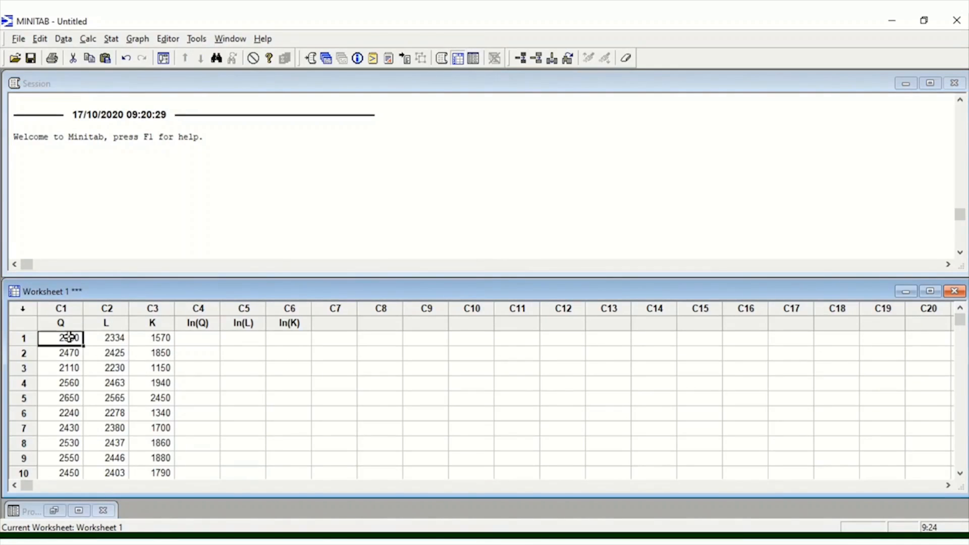
scroll(69, 338, "down", 2)
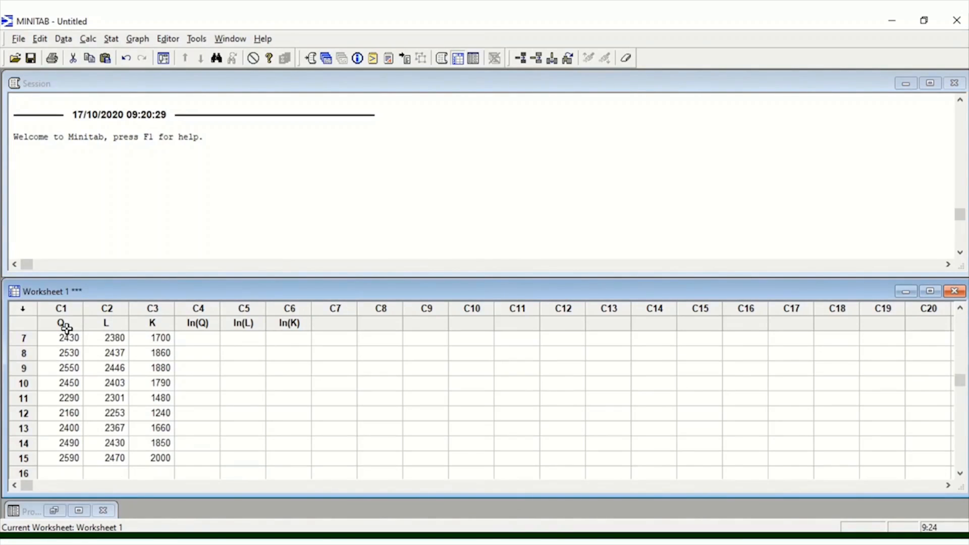
left_click(67, 327)
left_click(116, 326)
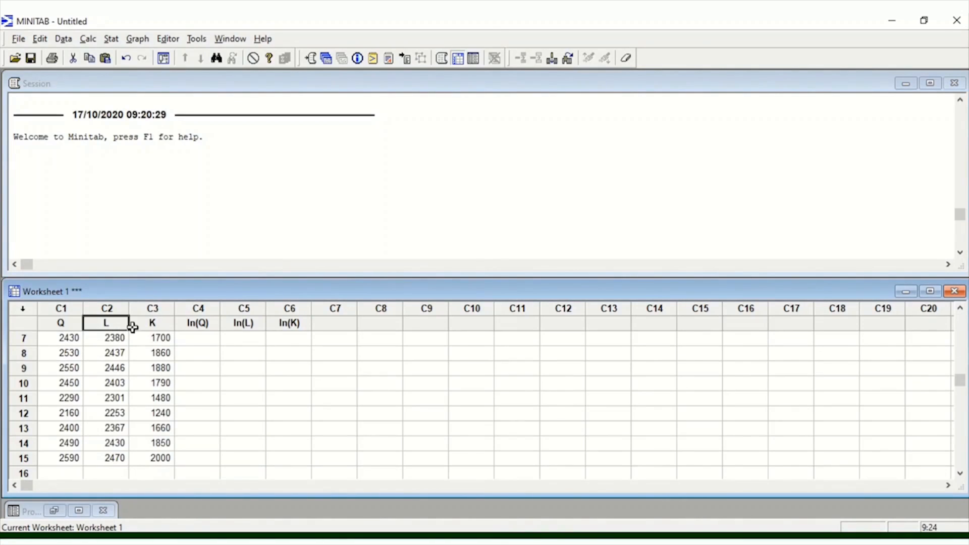
left_click(149, 324)
scroll(144, 340, "up", 2)
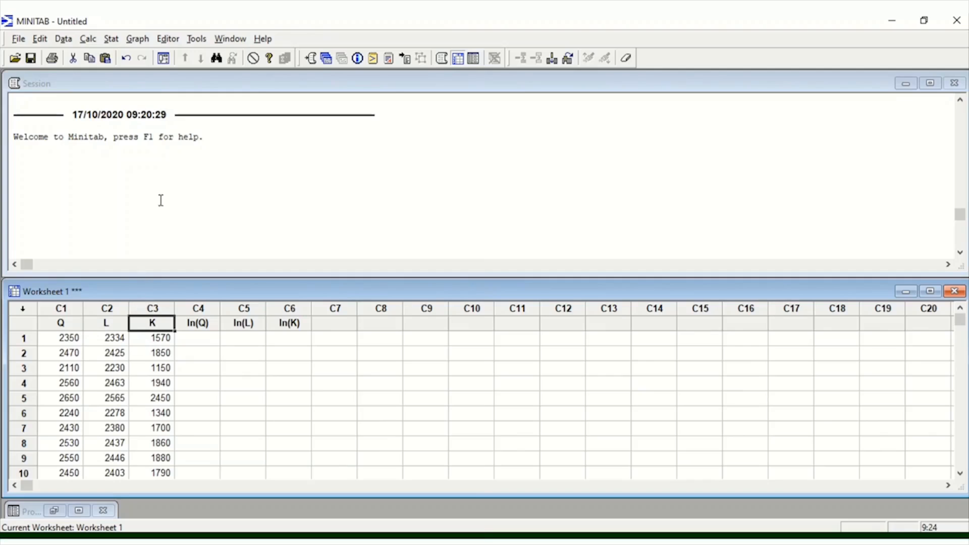
- Enable the command prompt in the Session window
left_click(162, 166)
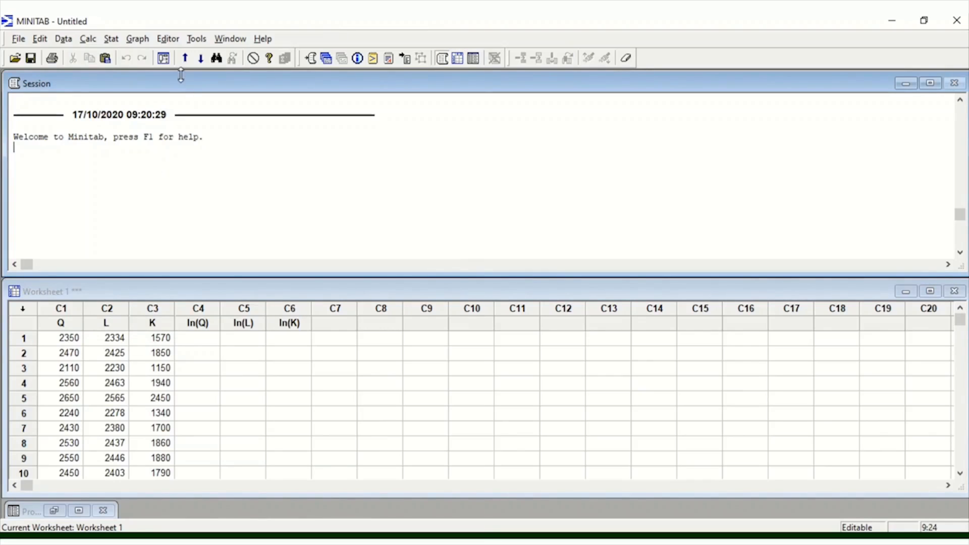
left_click(169, 40)
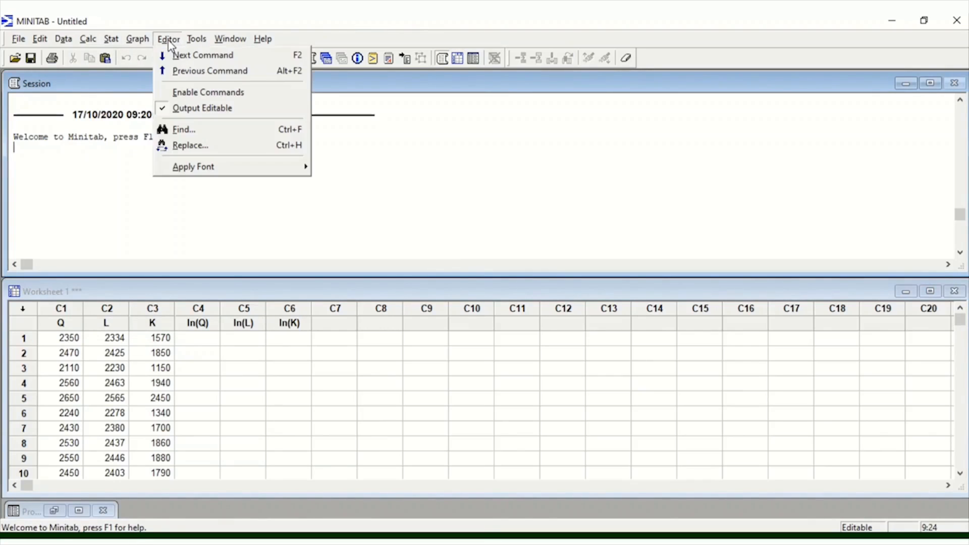
left_click(176, 93)
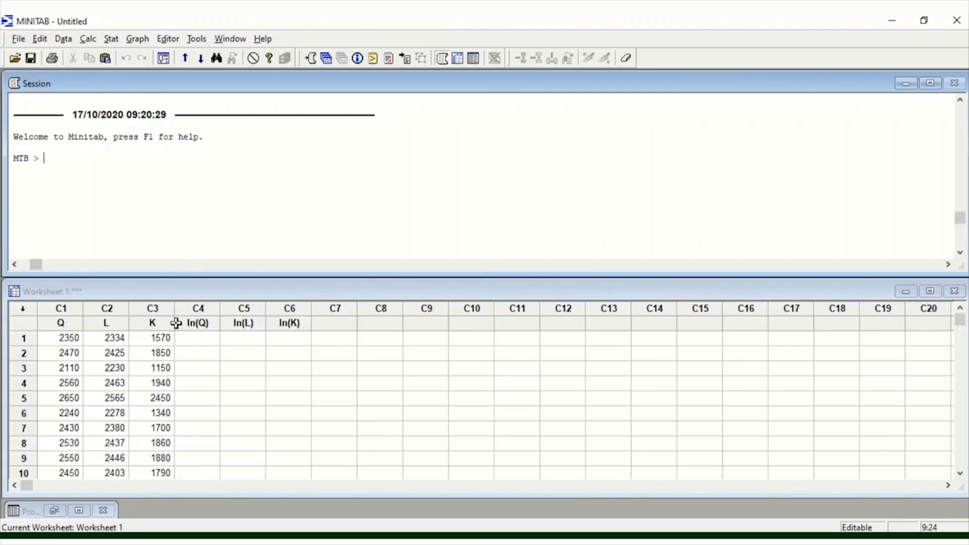
- Calculate the natural log of Q with the Calculator and store it in column ln(Q)
left_click(88, 39)
left_click(108, 55)
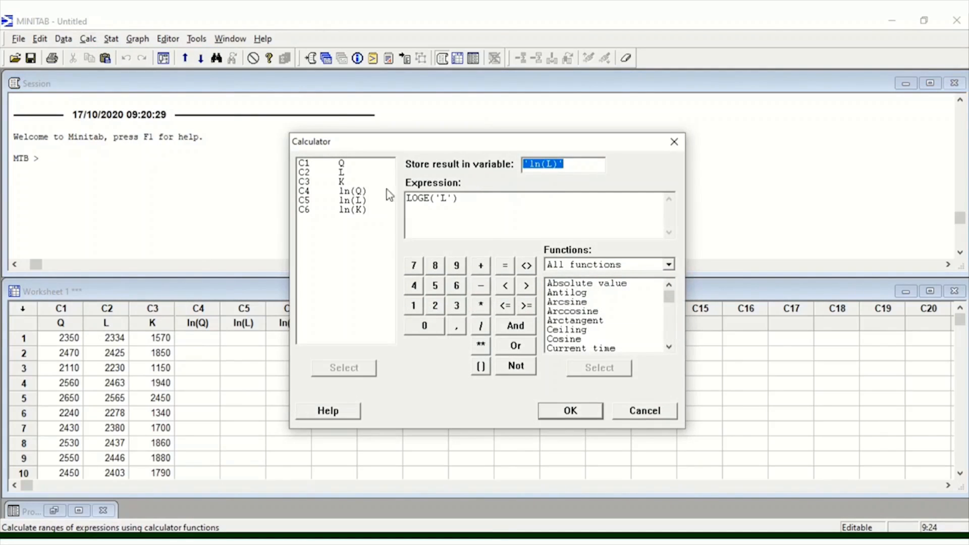
double_click(362, 192)
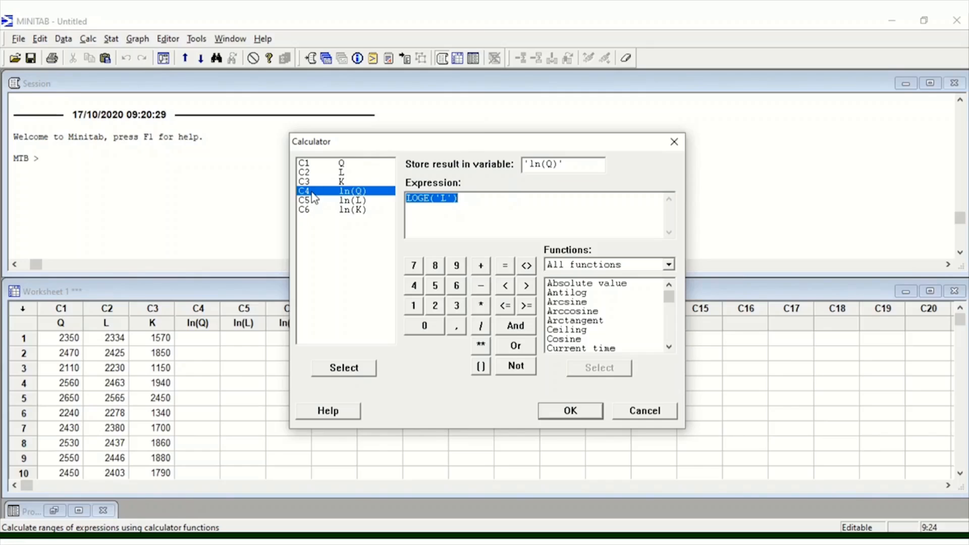
scroll(548, 303, "down", 10)
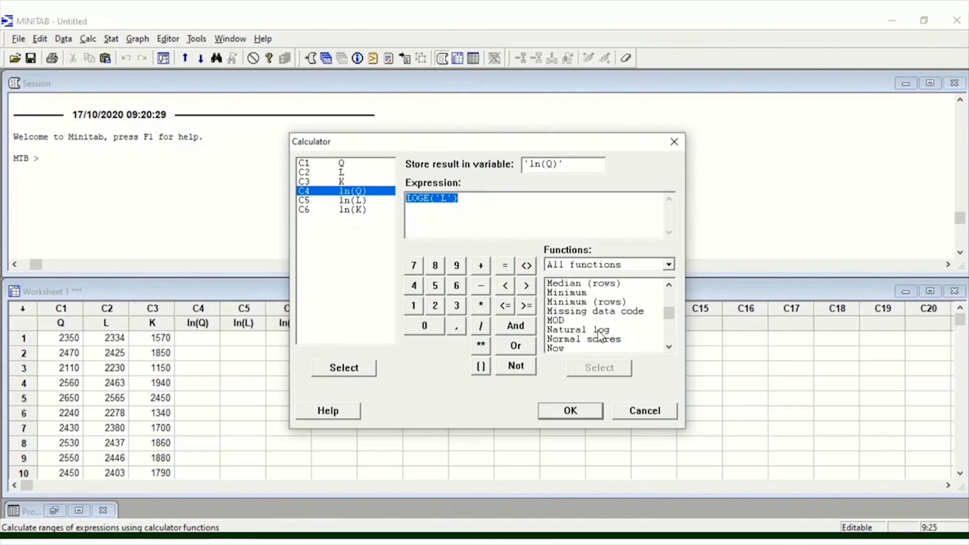
double_click(601, 331)
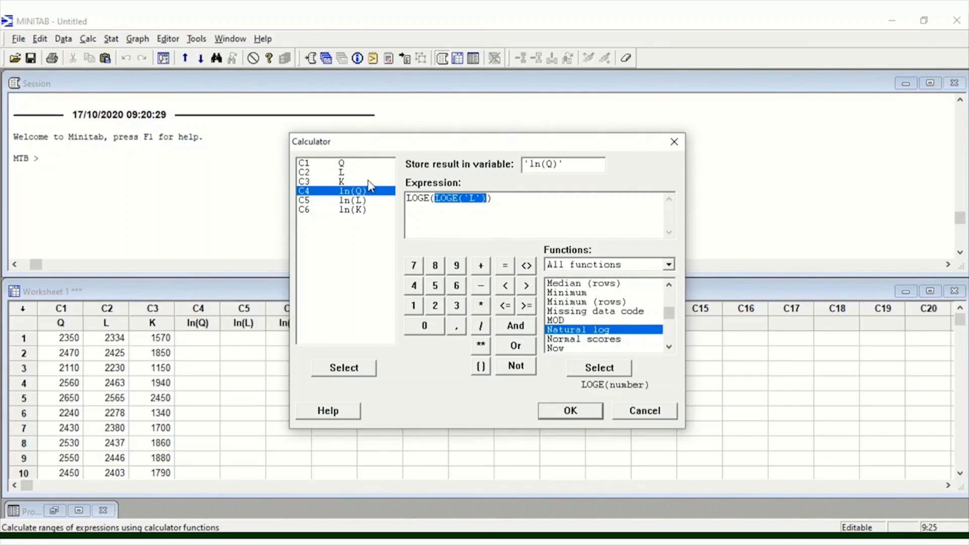
double_click(344, 162)
left_click(580, 407)
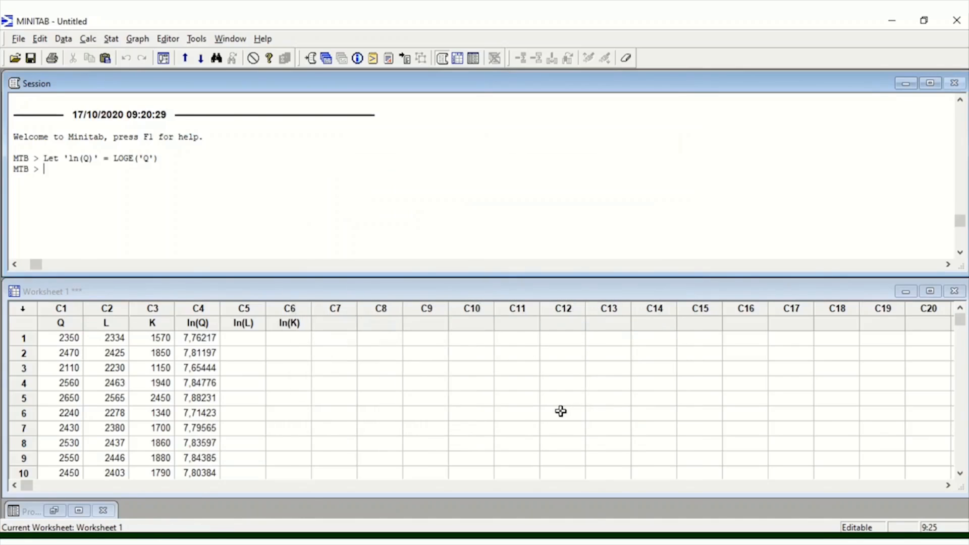
- Calculate LOGE('L') with the Calculator and store the result in column ln(L)
left_click(251, 342)
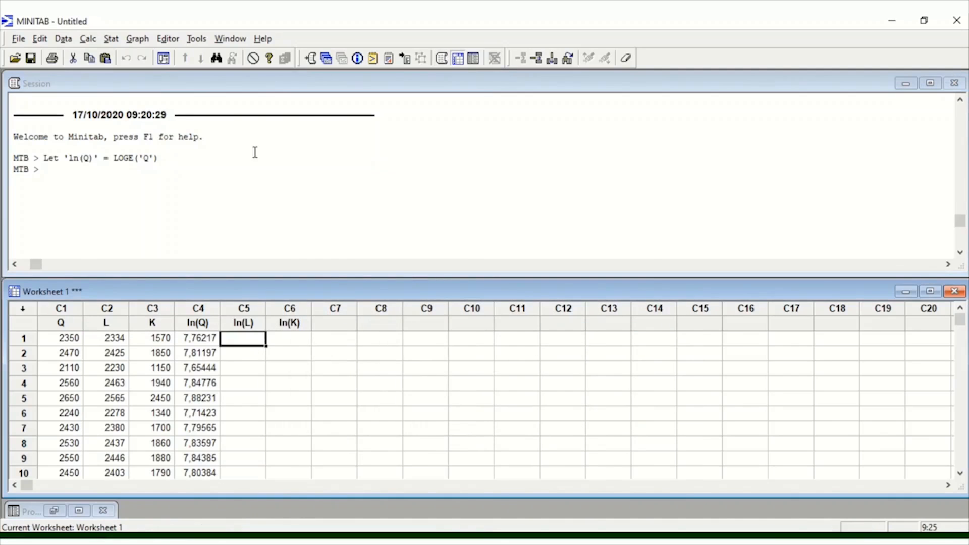
left_click(88, 40)
left_click(103, 56)
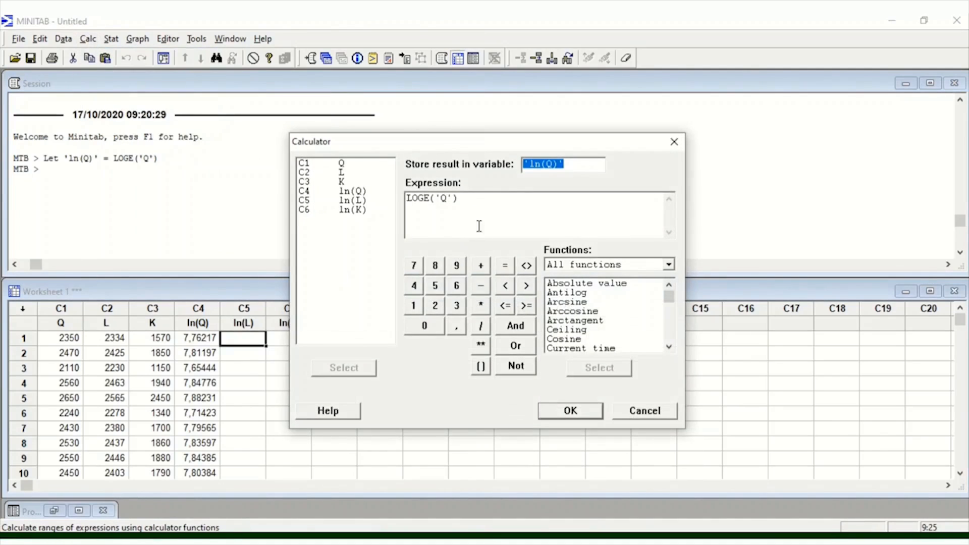
double_click(353, 200)
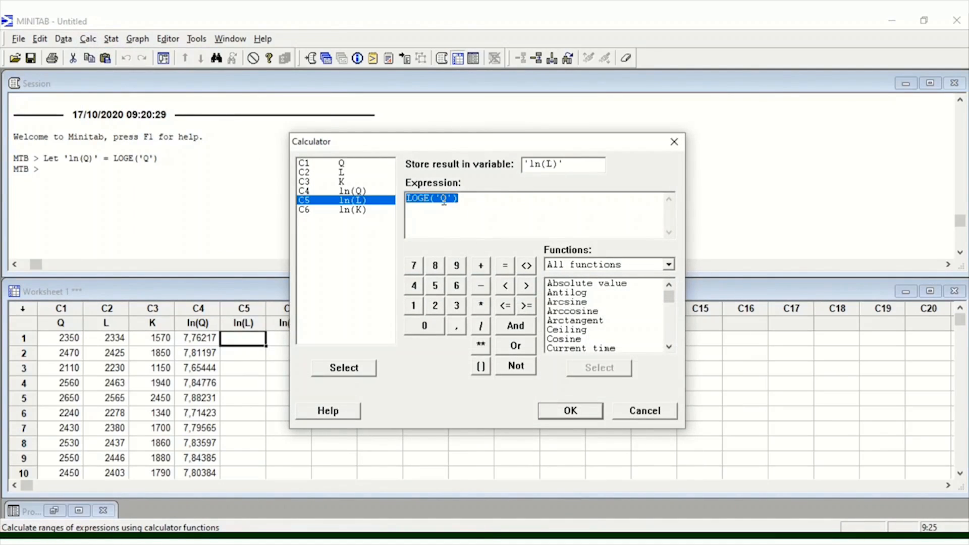
left_click(448, 198)
key("BackSpace")
type("L")
left_click(559, 413)
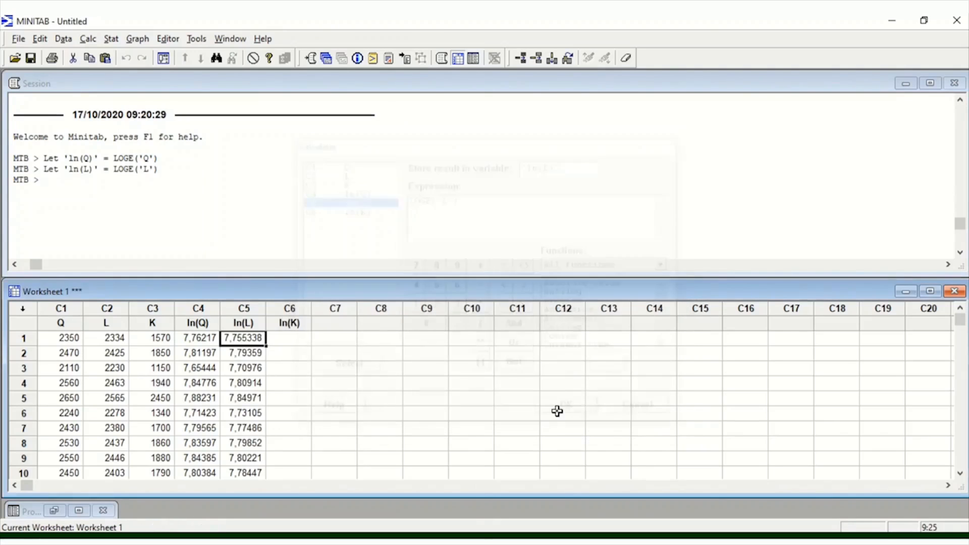
- Calculate LOGE('K') with the Calculator and store the result in column ln(K)
left_click(88, 40)
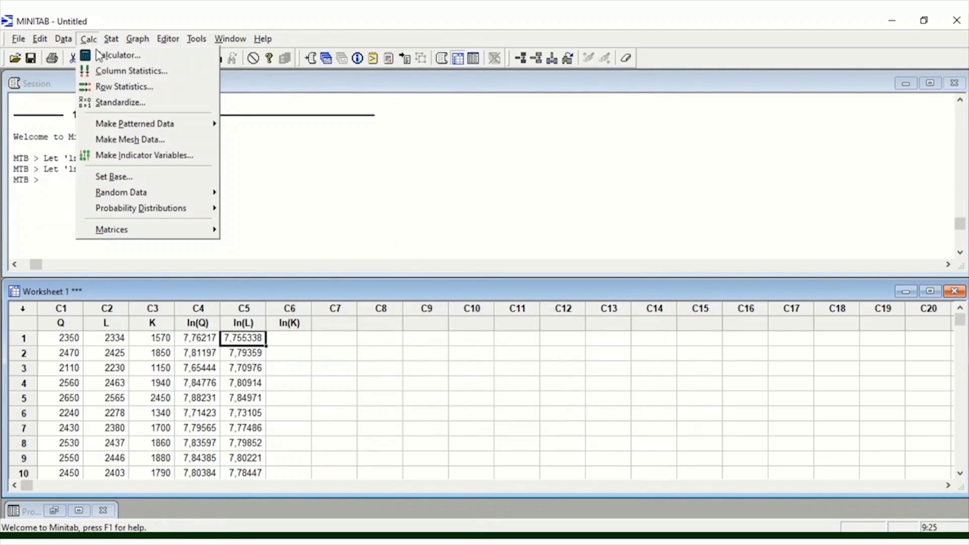
left_click(103, 55)
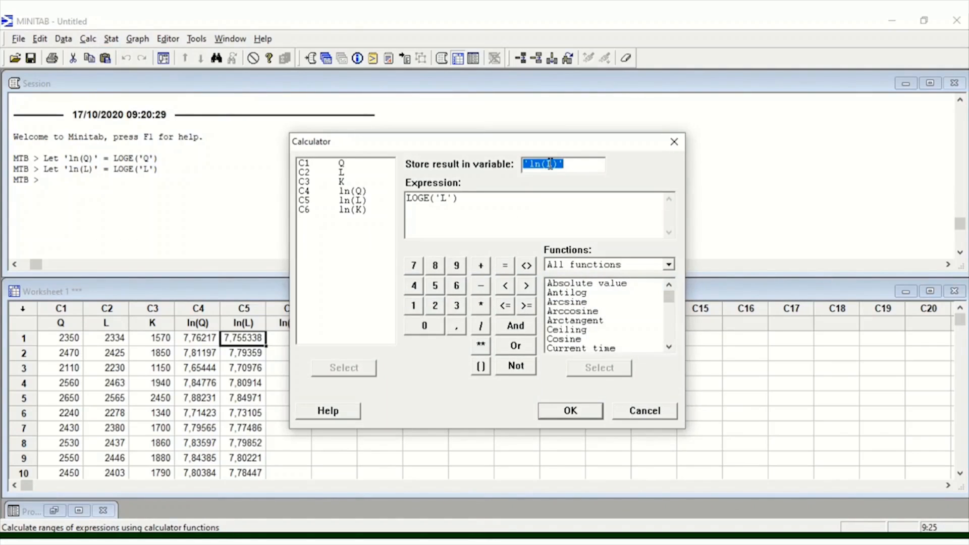
left_click(550, 164)
key("BackSpace")
type("K")
left_click(448, 197)
key("BackSpace")
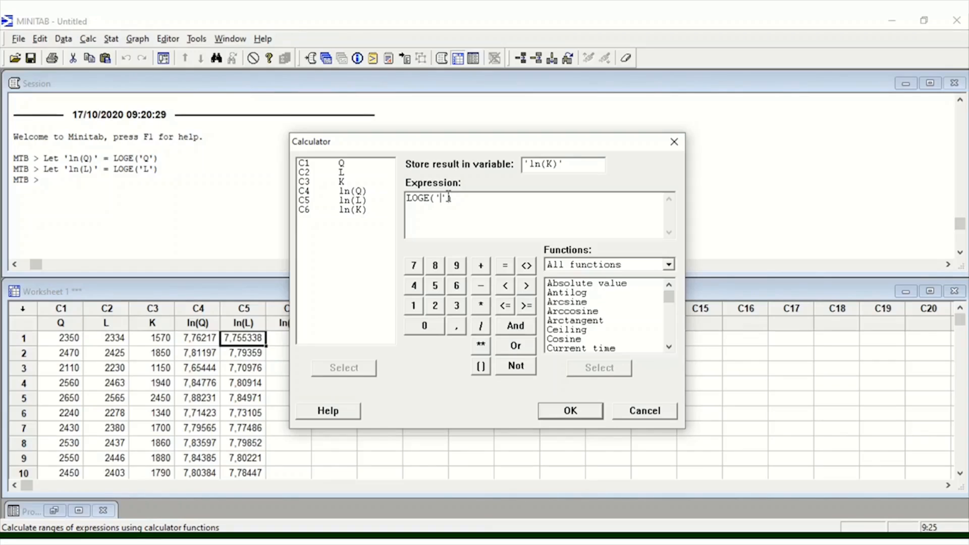
type("K")
left_click(546, 410)
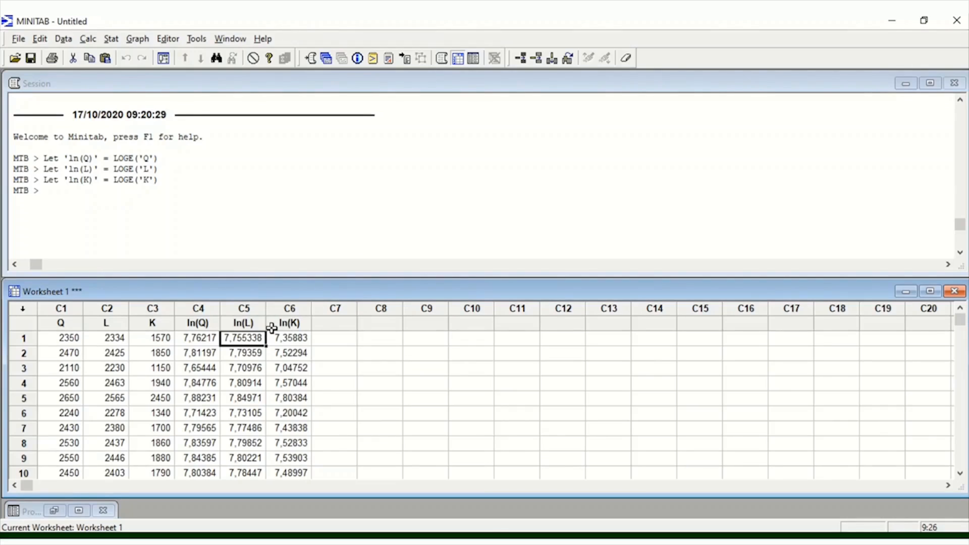
- Regress ln(Q) on the two predictors ln(L) and ln(K) with the session command regres c4 2 c5 c6
left_click(113, 192)
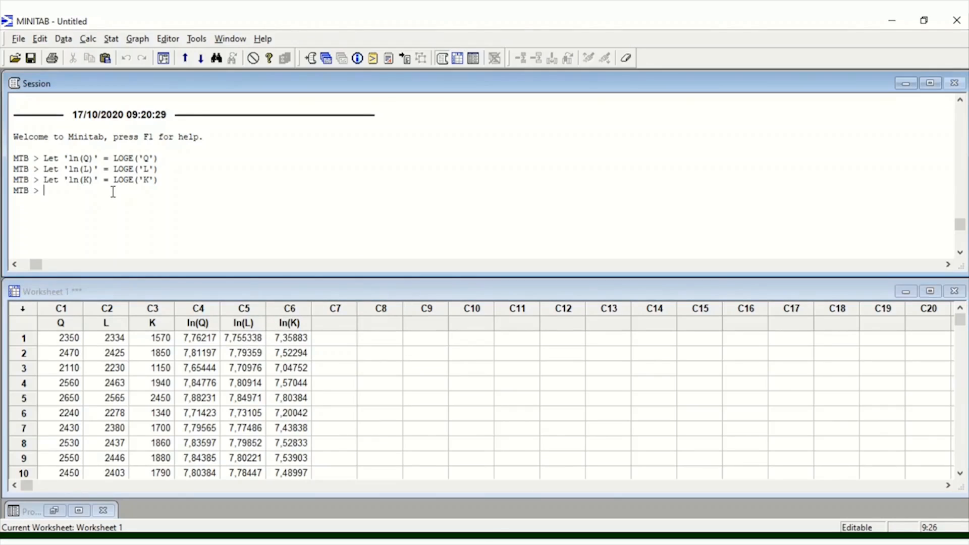
type("regres")
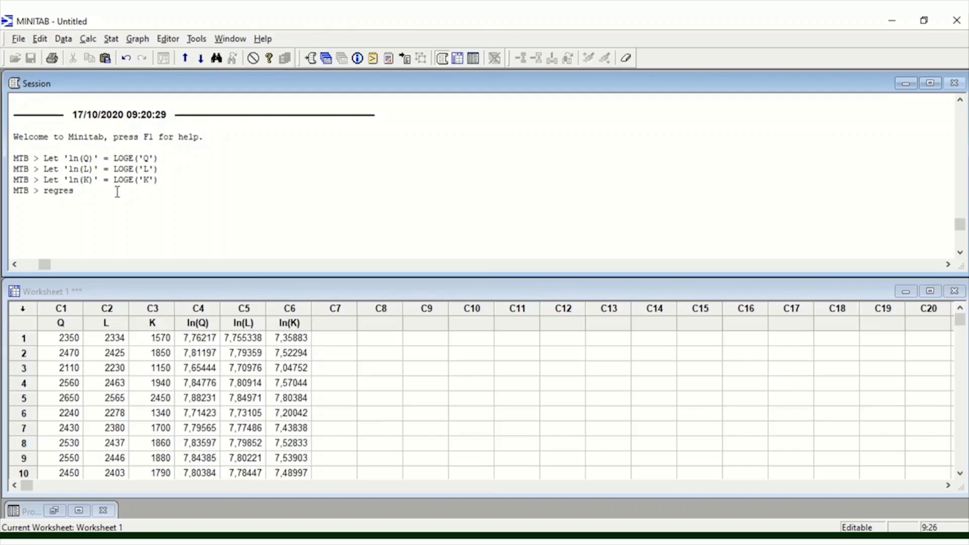
type("c4 2 c5 c6.")
key("Return")
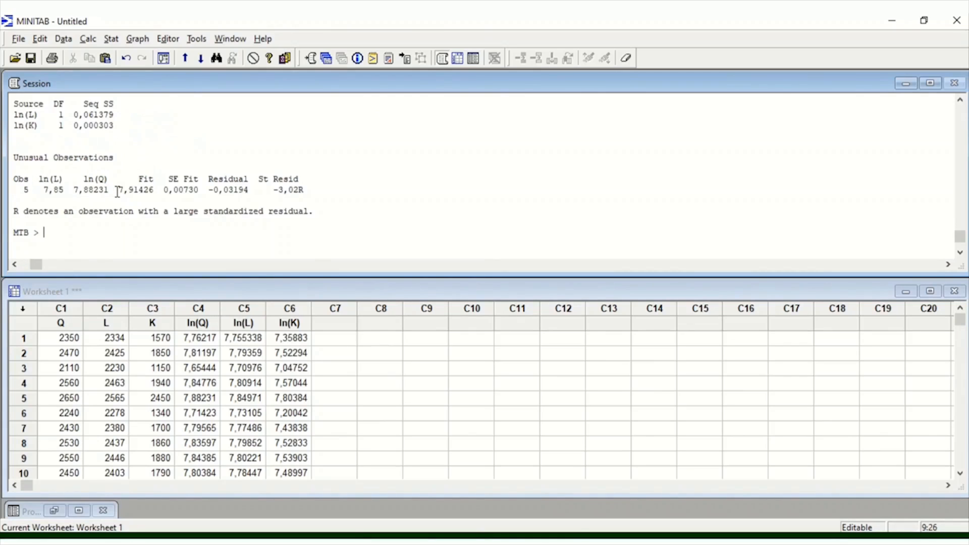
- Examine the equation, coefficient P-values, R-Sq and analysis of variance in the two-predictor regression output
scroll(29, 148, "up", 7)
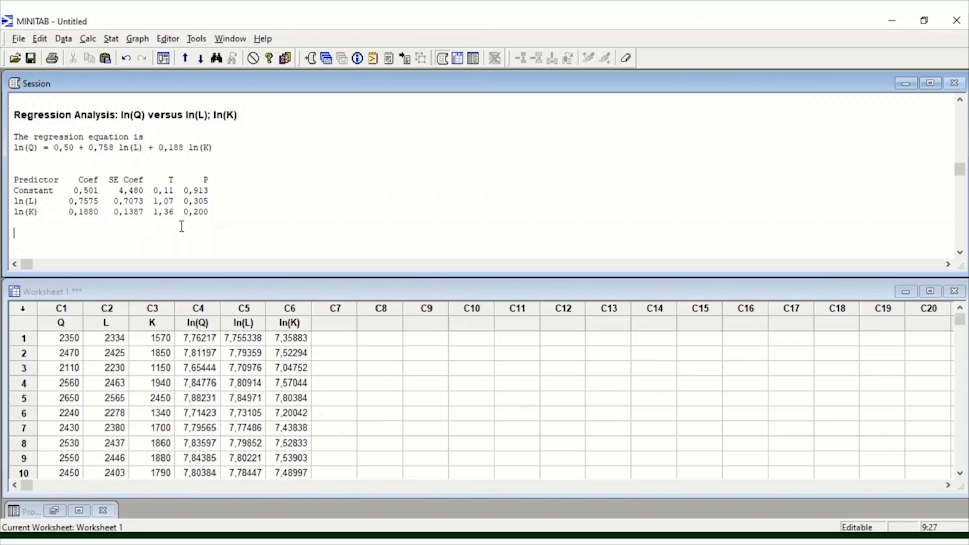
scroll(182, 226, "down", 2)
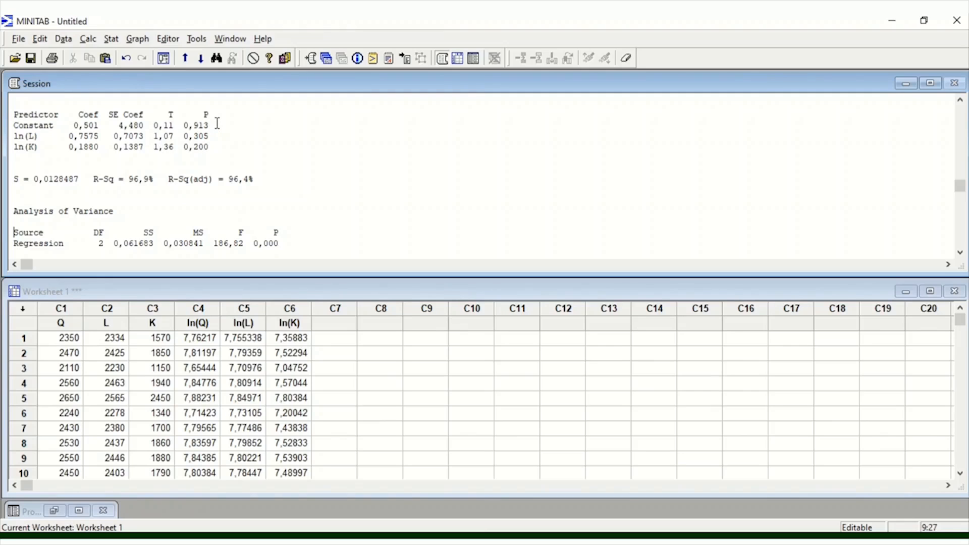
scroll(136, 232, "down", 6)
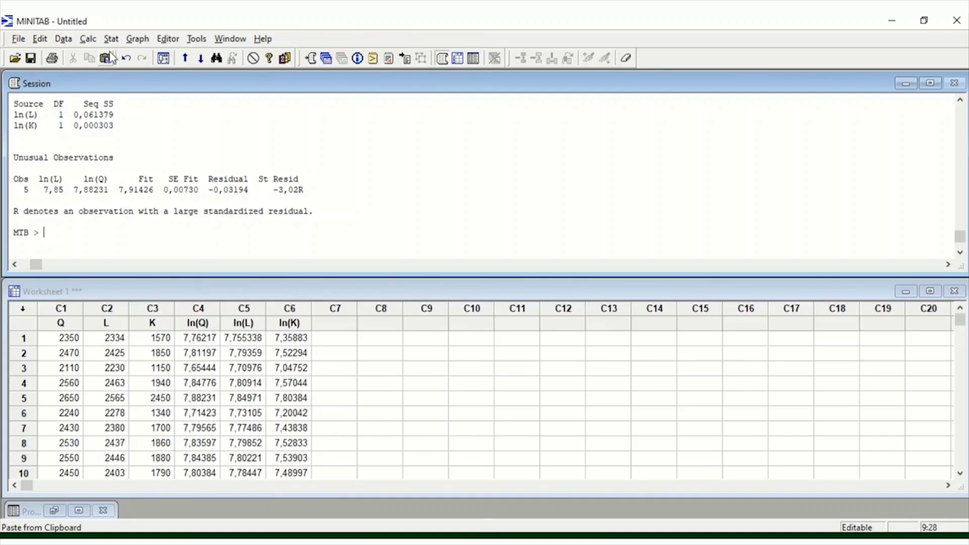
- Regress ln(Q) on ln(L) alone with the session command regres c4 1 c5
type("regres ")
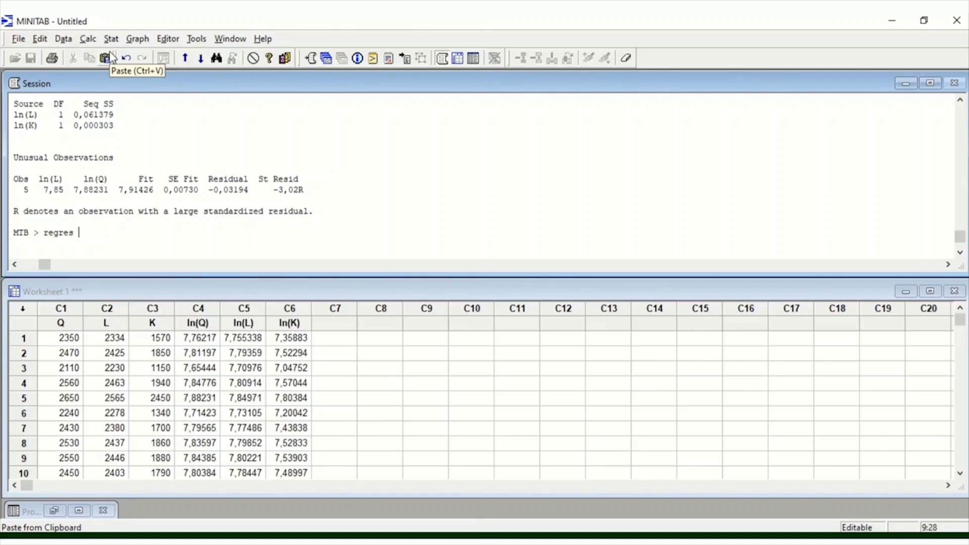
type("c4 1")
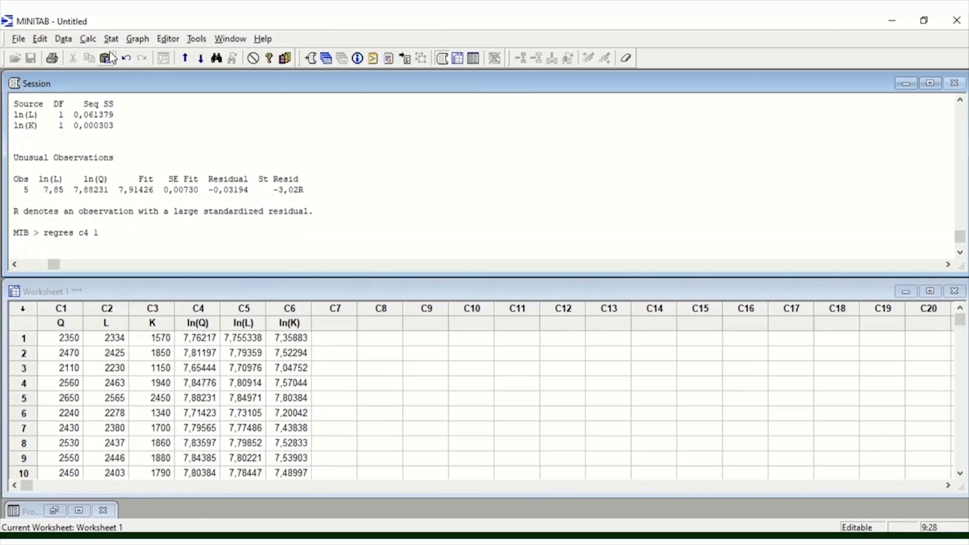
type("c5.")
key("Return")
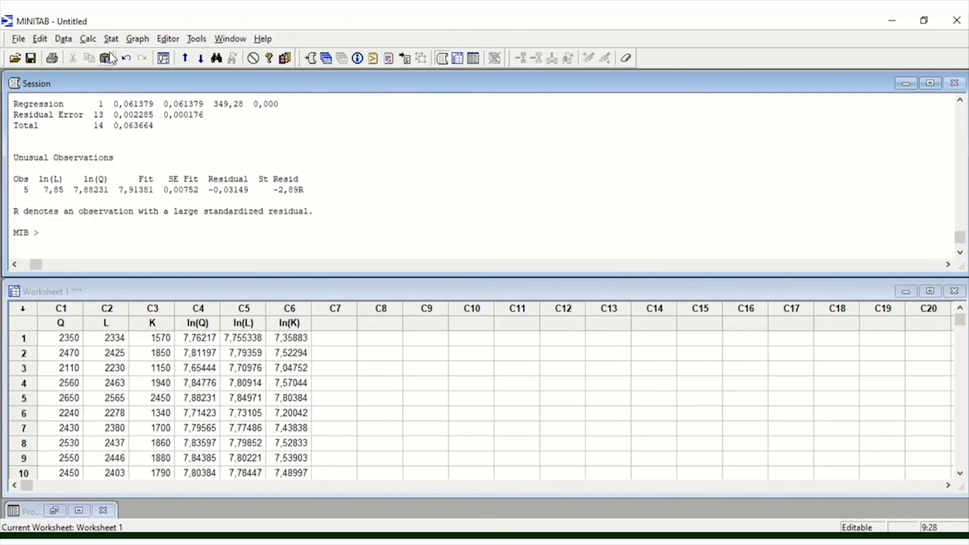
- Compare the P-value of ln(L) in the single-predictor regression with its P-value in the two-predictor regression
scroll(279, 160, "up", 3)
scroll(279, 160, "down", 1)
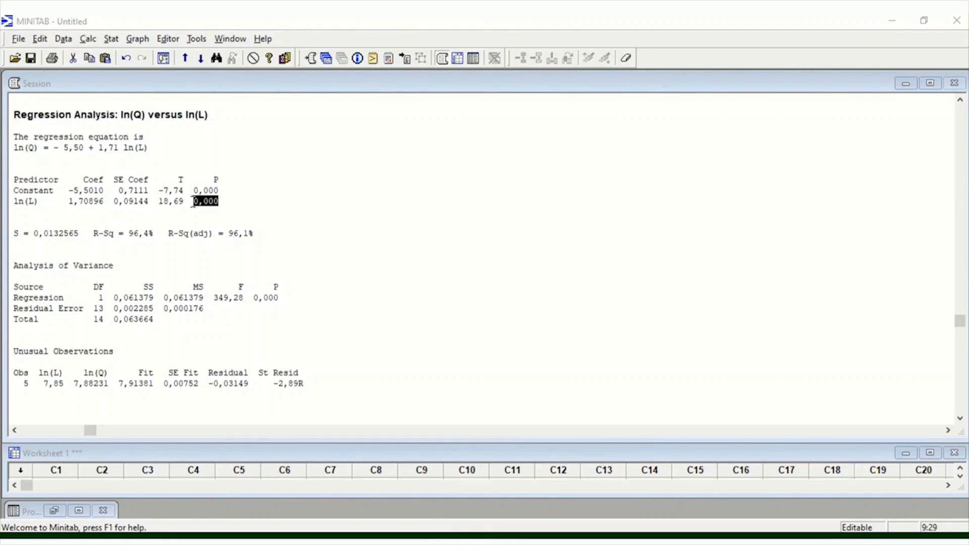
left_click_drag(187, 201, 221, 202)
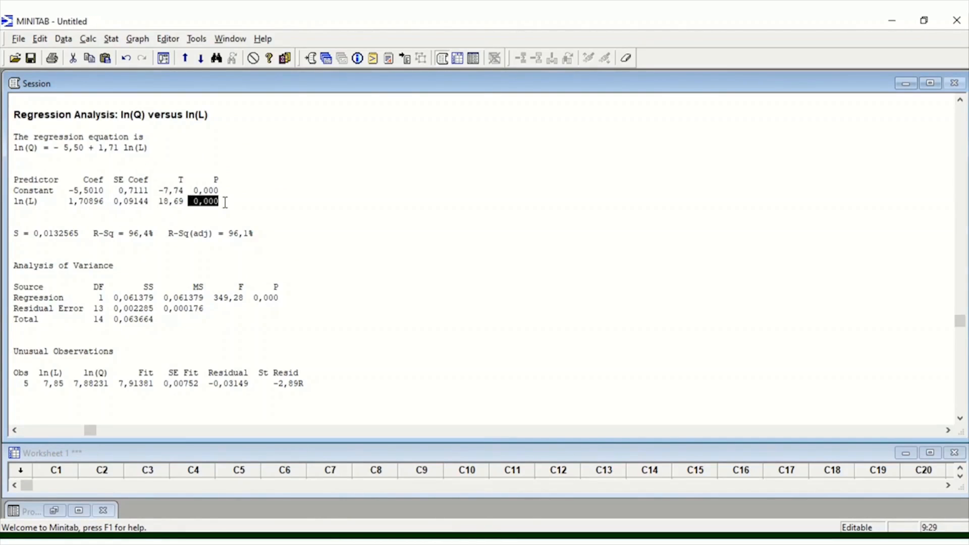
scroll(226, 202, "up", 15)
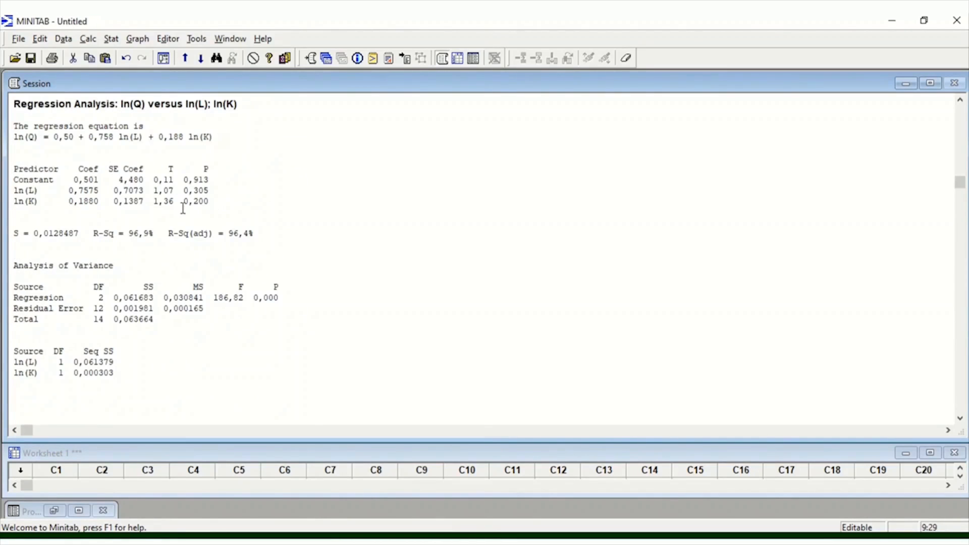
left_click_drag(183, 191, 212, 191)
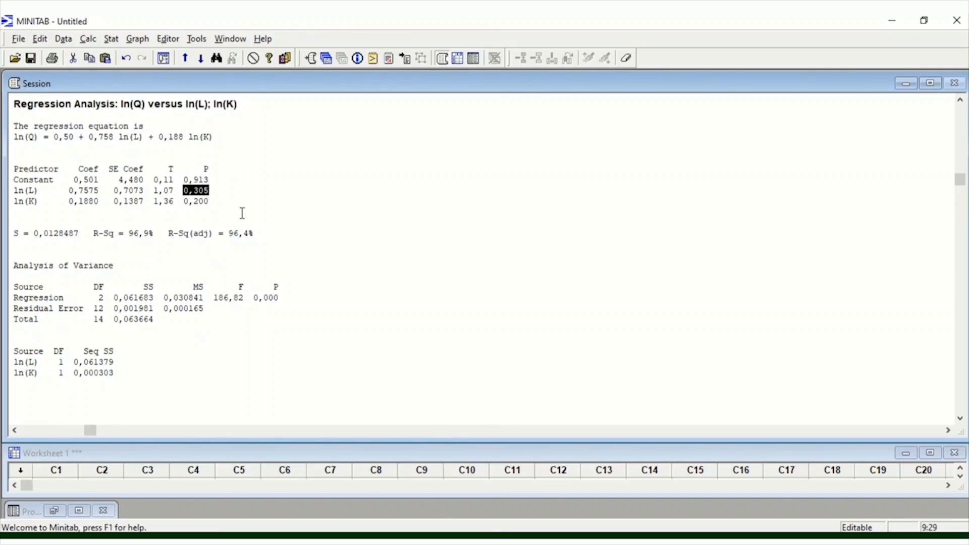
scroll(243, 212, "down", 12)
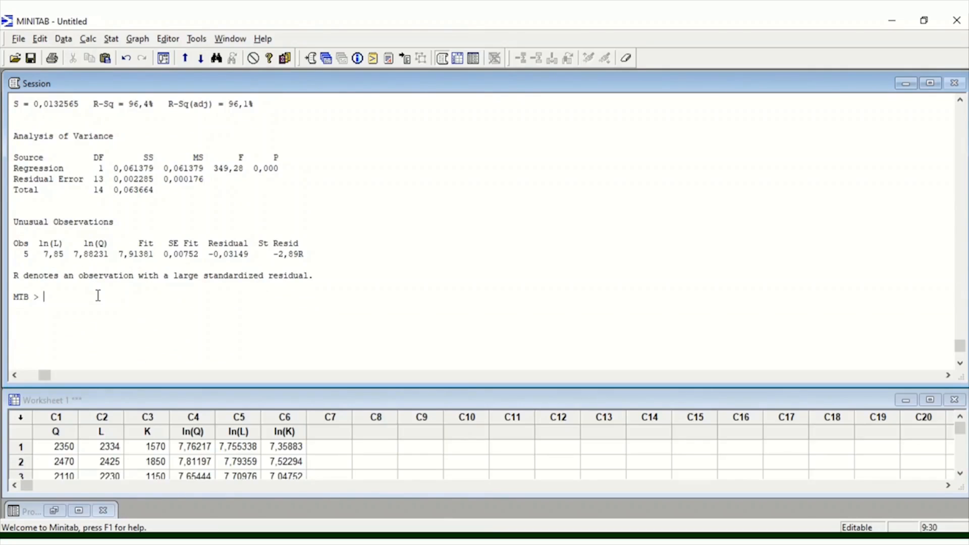
- Regress ln(Q) on ln(K) alone with the session command regres c4 1 c6
type("regres")
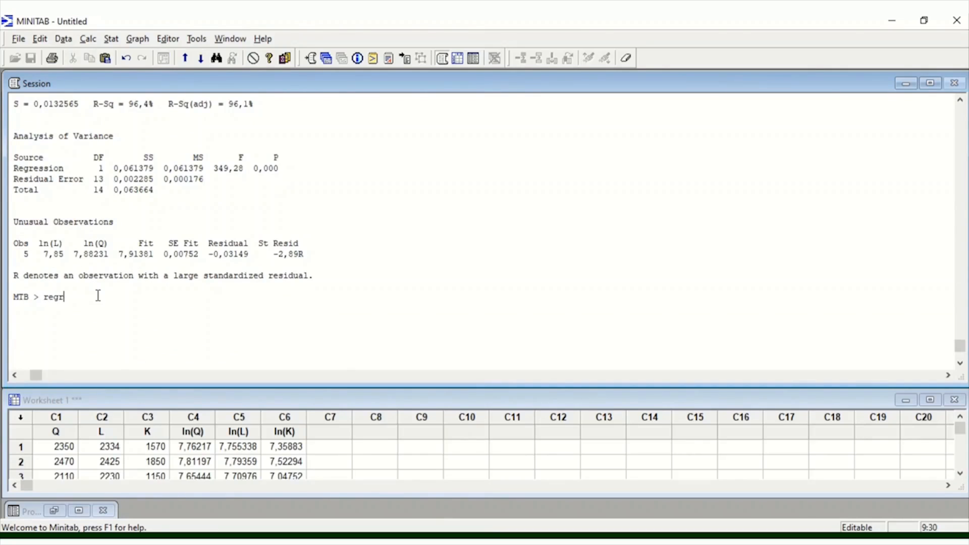
type("c4 1 c6.")
key("Return")
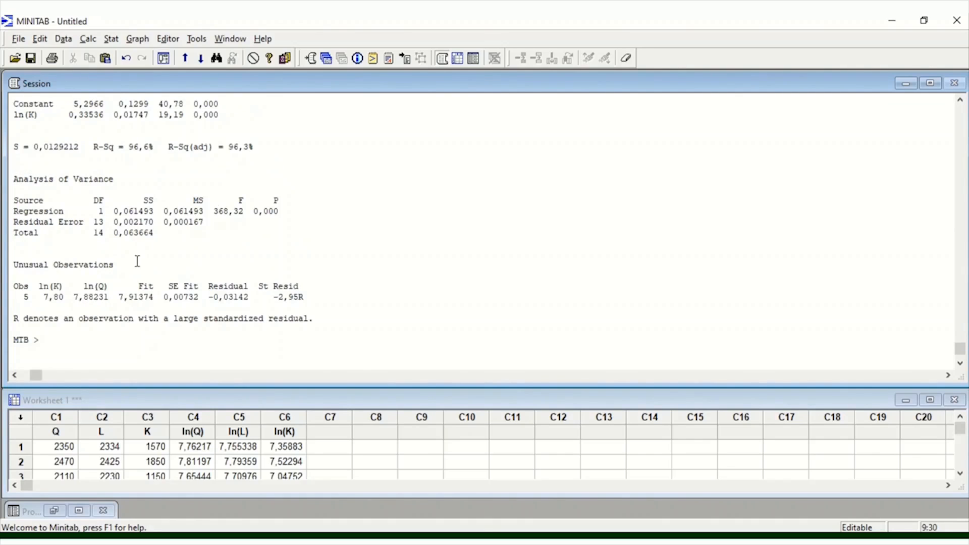
- Compare the P-values of ln(K) and ln(L) in their single-predictor regressions with those in the two-predictor regression output
scroll(255, 223, "up", 6)
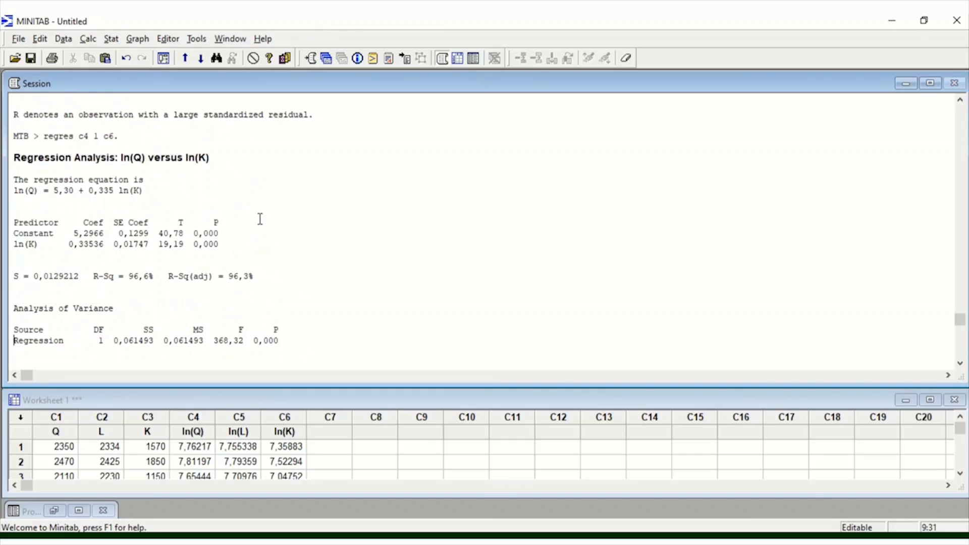
left_click(194, 246)
left_click_drag(194, 248, 222, 245)
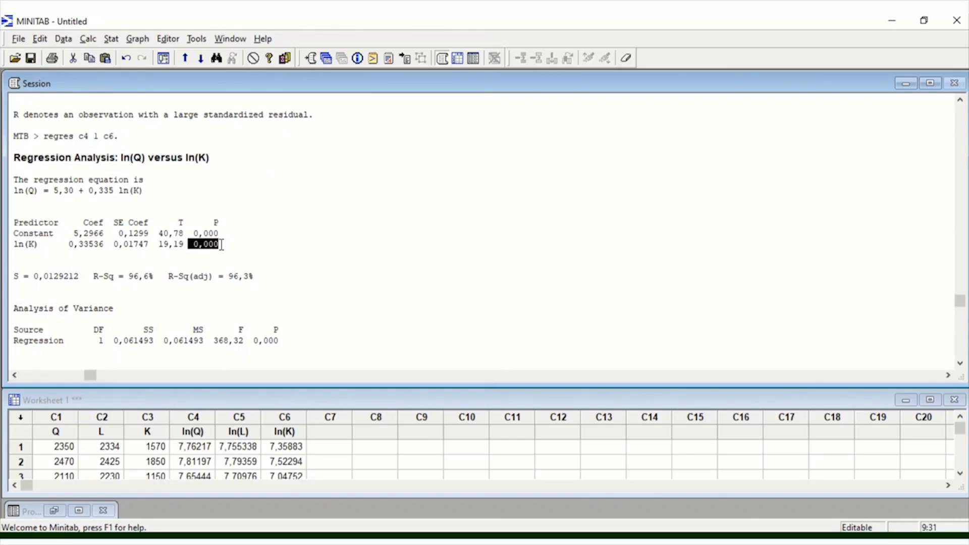
left_click(193, 246)
scroll(192, 248, "up", 6)
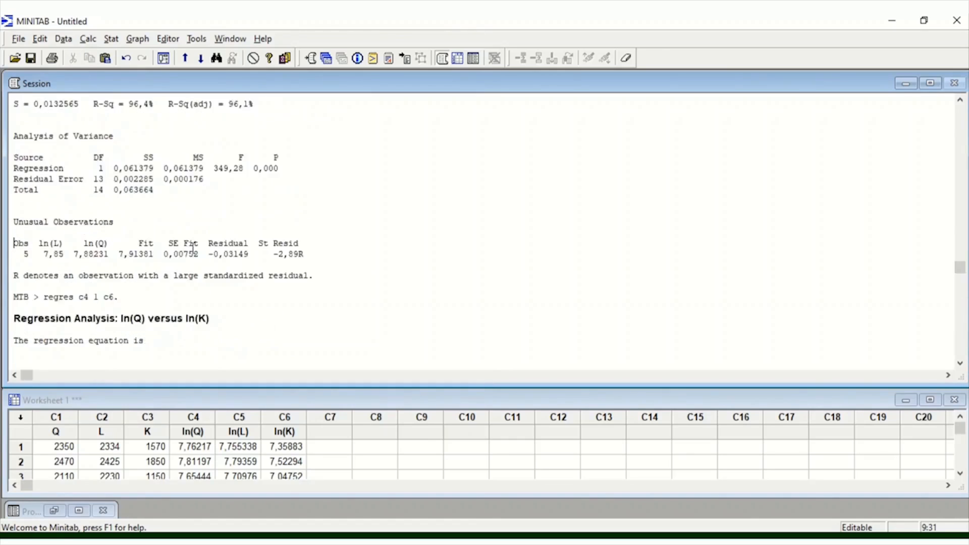
left_click_drag(219, 268, 197, 272)
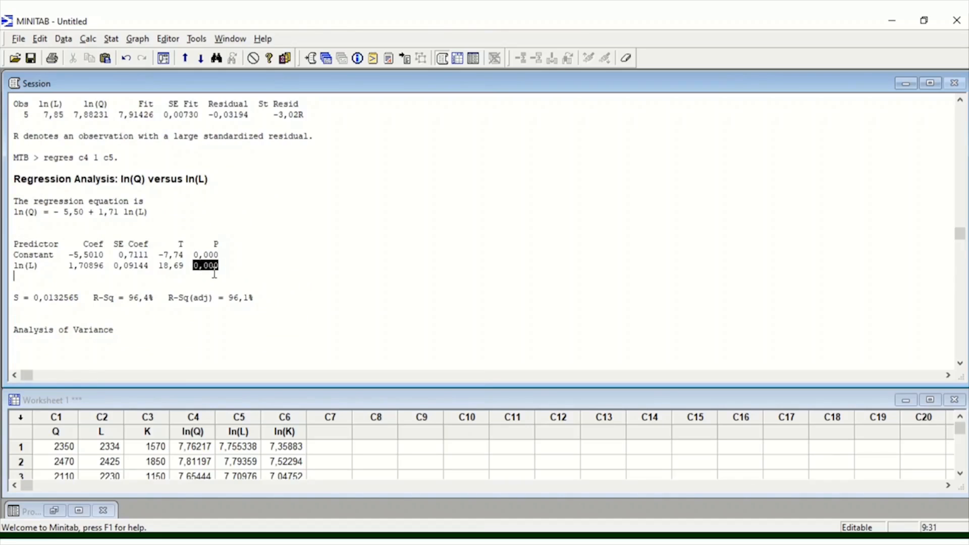
scroll(216, 273, "up", 4)
scroll(215, 272, "up", 7)
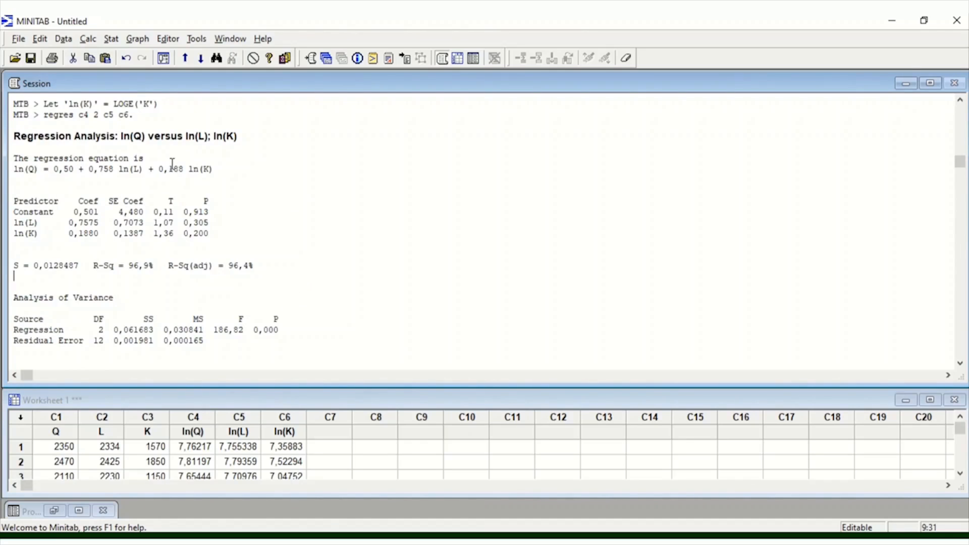
left_click_drag(179, 223, 212, 237)
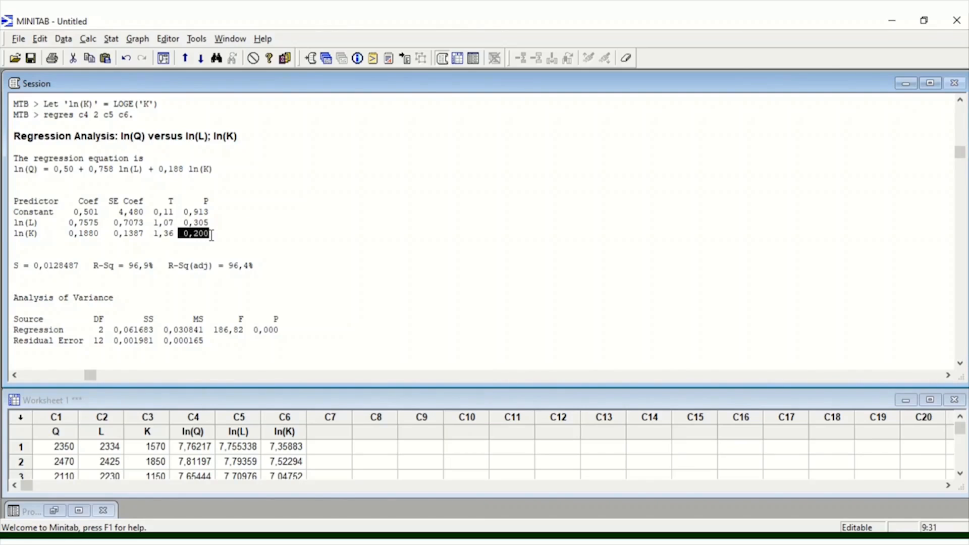
scroll(211, 235, "down", 1)
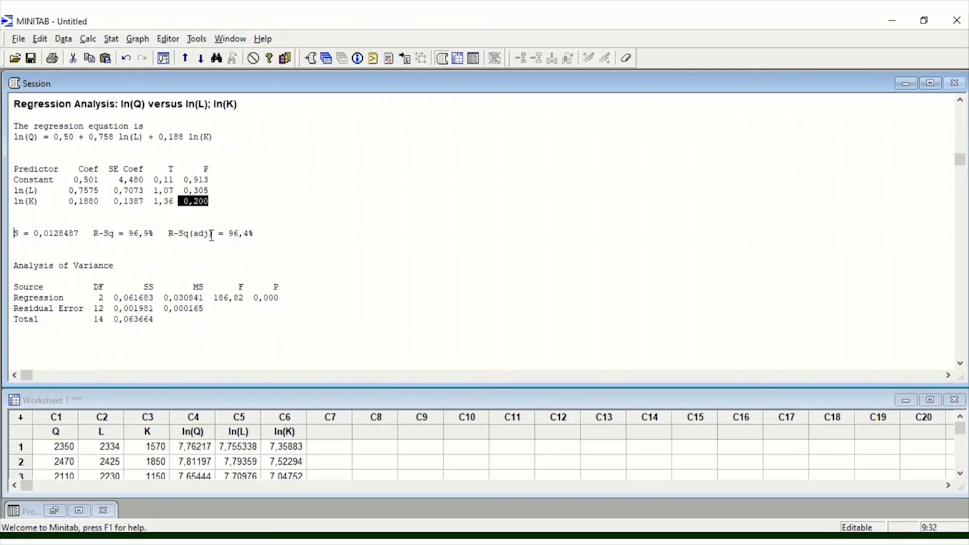
scroll(211, 235, "down", 1)
scroll(211, 235, "down", 2)
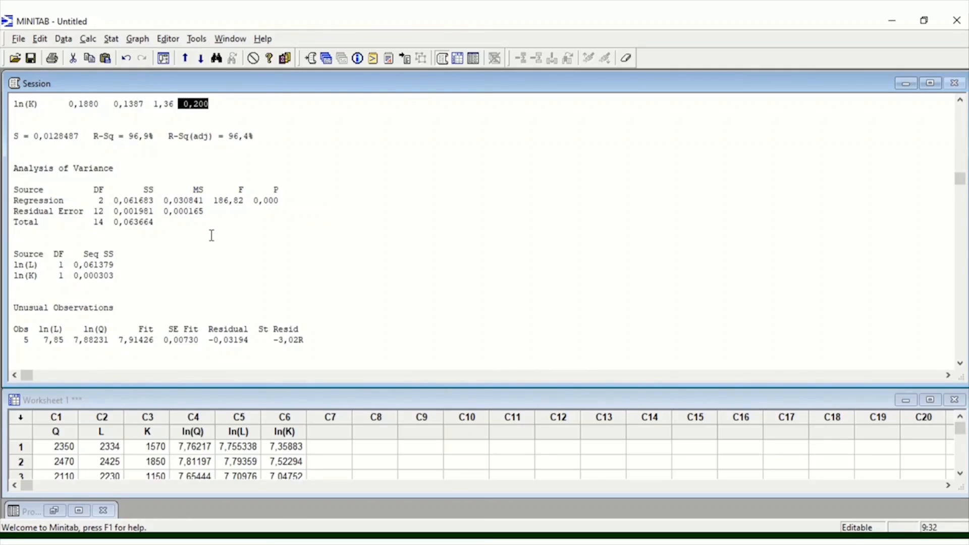
scroll(211, 235, "down", 1)
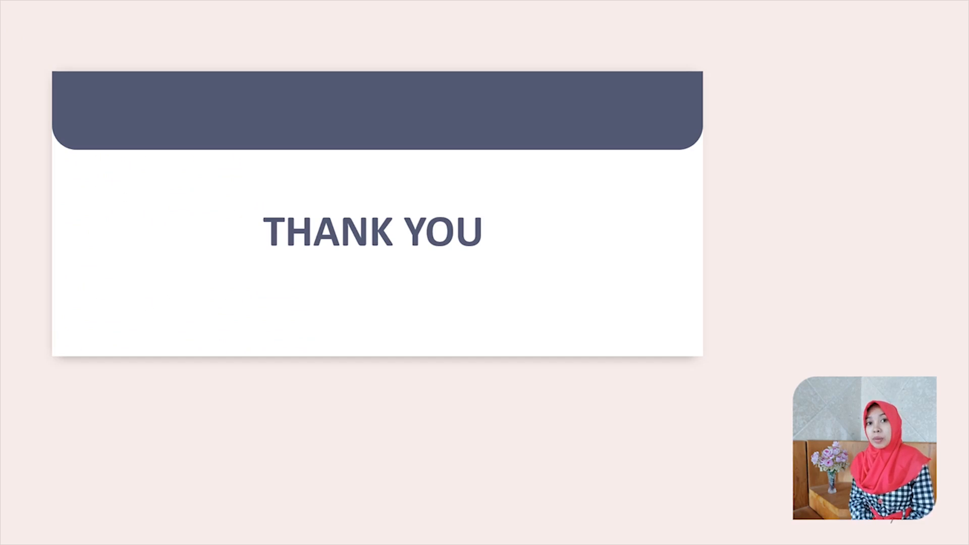